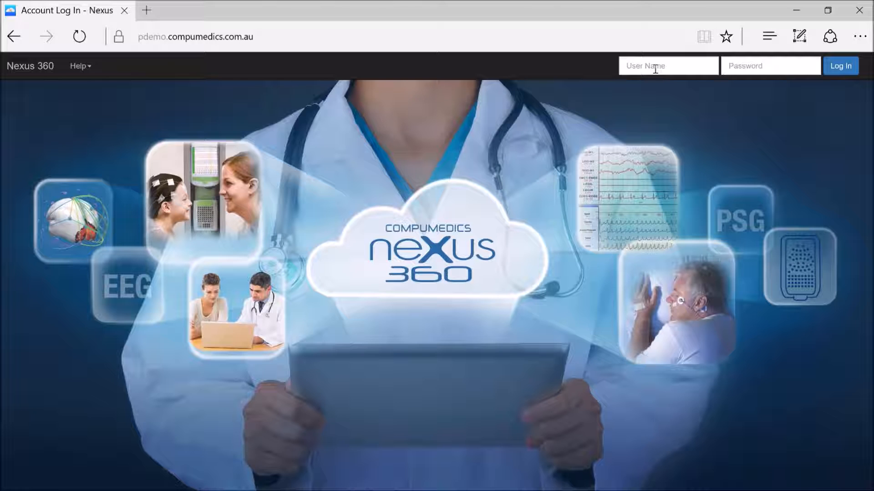
# Log in to the site with the user name admin and the account password
pyautogui.click(655, 69)
pyautogui.write('admin')
pyautogui.press('Tab')
pyautogui.write('************')
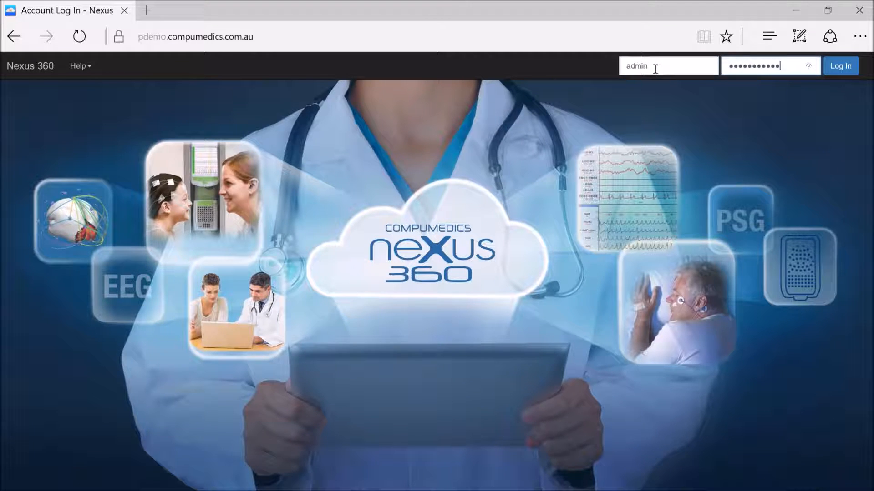
pyautogui.click(841, 66)
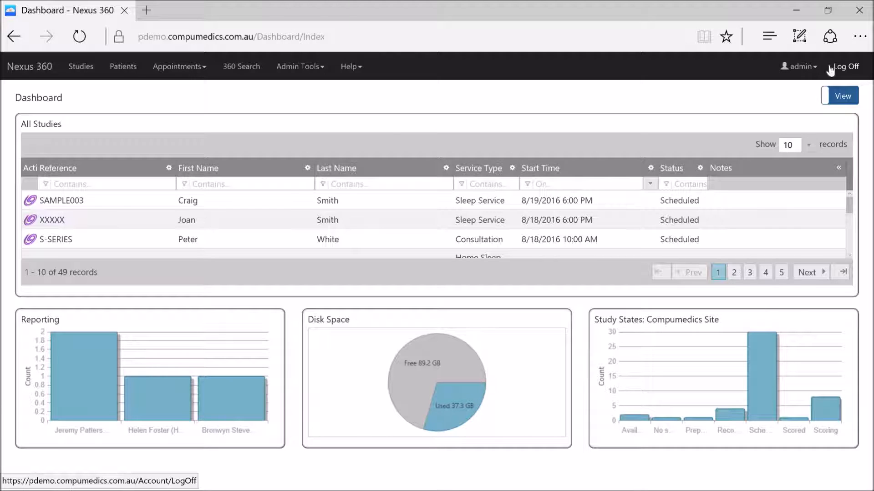
# Examine the Lab Managers system group's full permission list and its member users
pyautogui.click(296, 72)
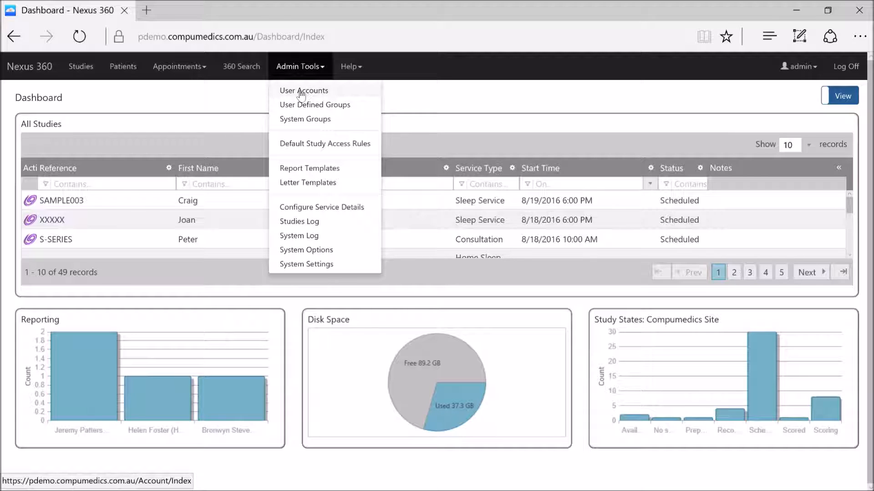
pyautogui.click(310, 120)
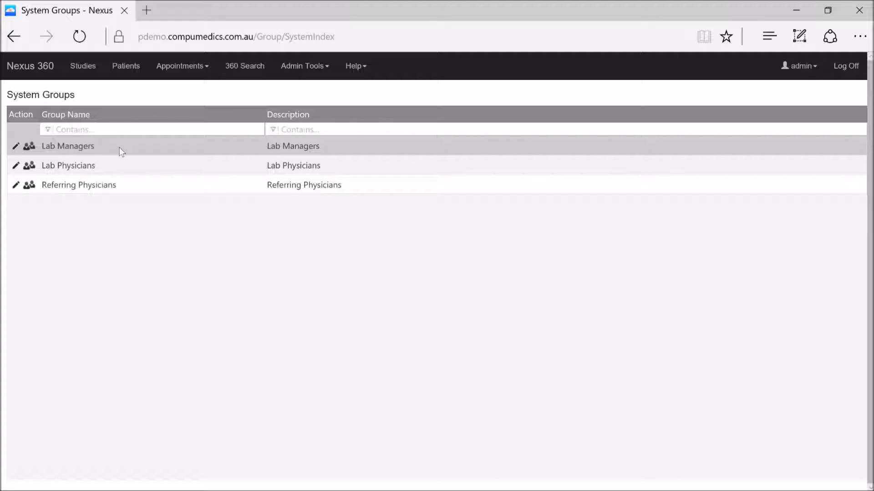
pyautogui.click(16, 146)
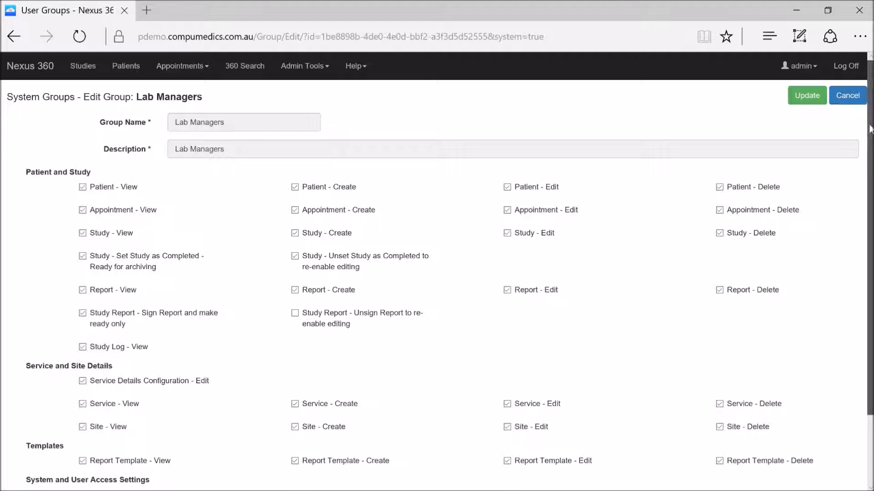
pyautogui.scroll(-1, 870, 129)
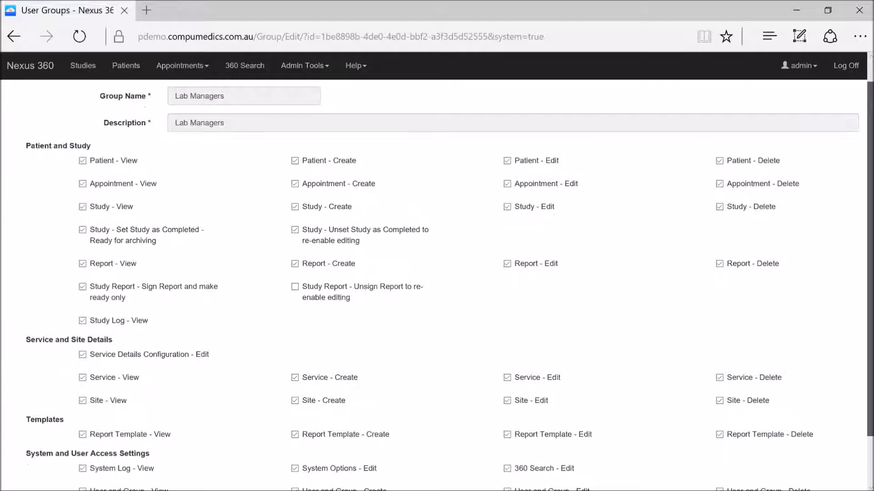
pyautogui.scroll(-2, 870, 129)
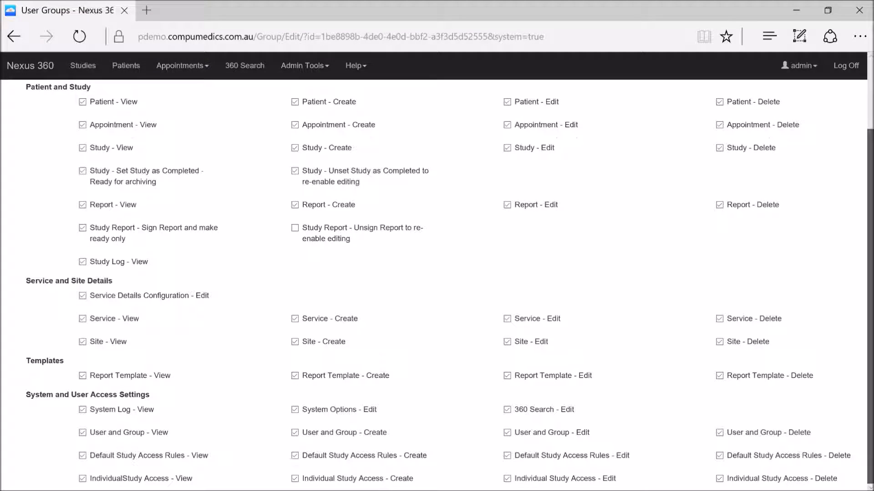
pyautogui.scroll(2, 806, 173)
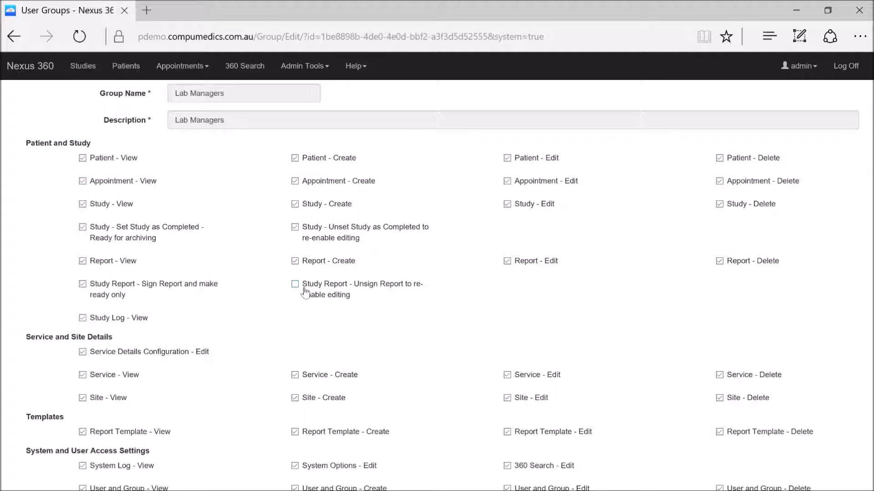
pyautogui.click(313, 67)
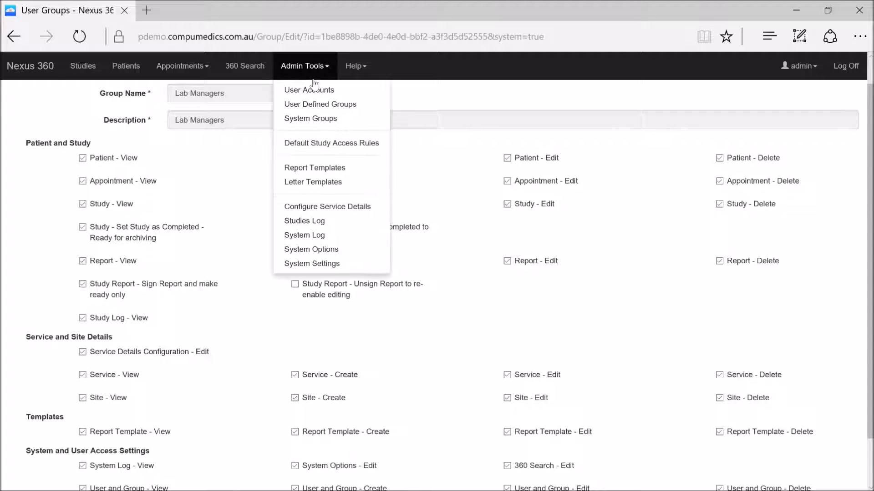
pyautogui.click(314, 119)
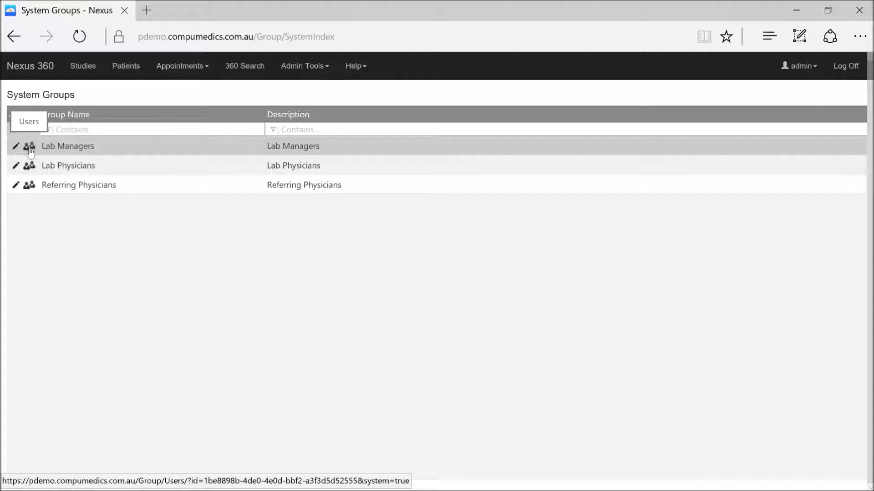
pyautogui.click(30, 151)
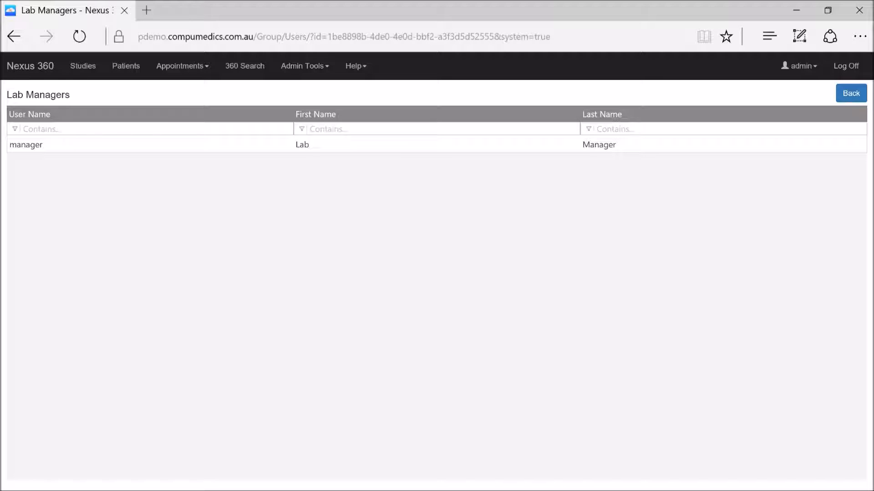
# Examine the Lab Physicians system group's permissions and its member users
pyautogui.click(293, 68)
pyautogui.click(300, 117)
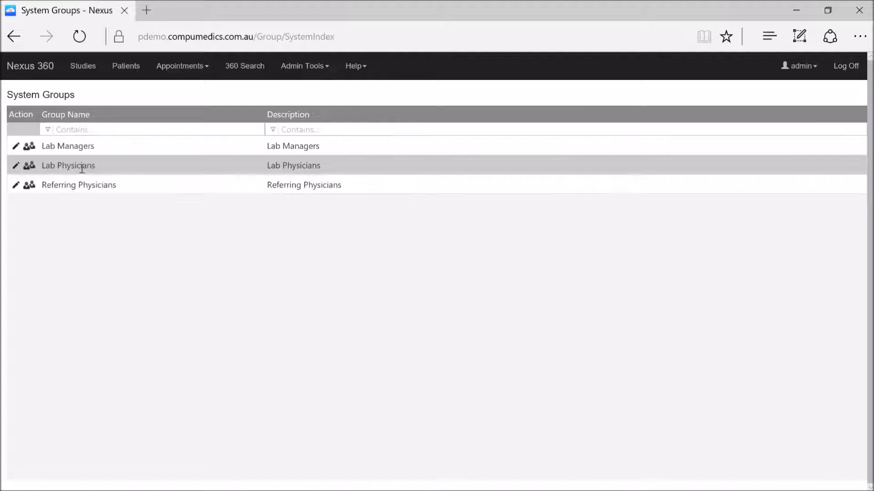
pyautogui.click(16, 168)
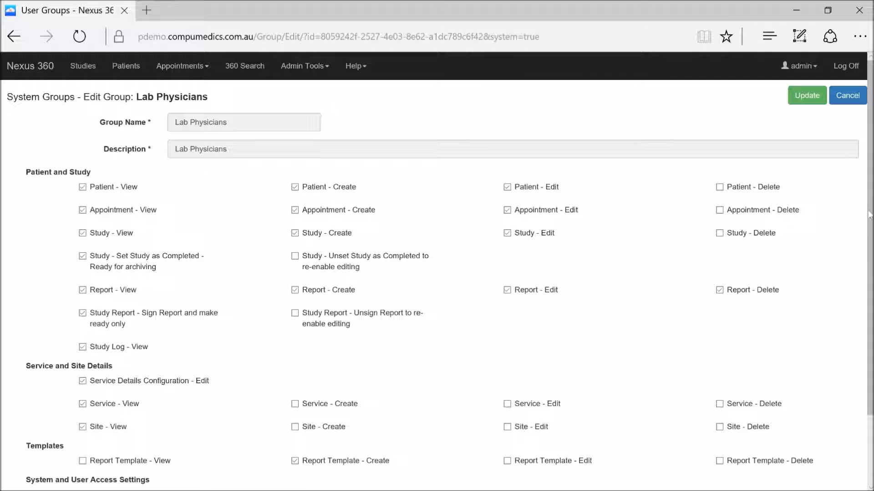
pyautogui.moveTo(871, 201)
pyautogui.mouseDown()
pyautogui.moveTo(872, 253)
pyautogui.moveTo(870, 200)
pyautogui.mouseUp()
pyautogui.click(304, 66)
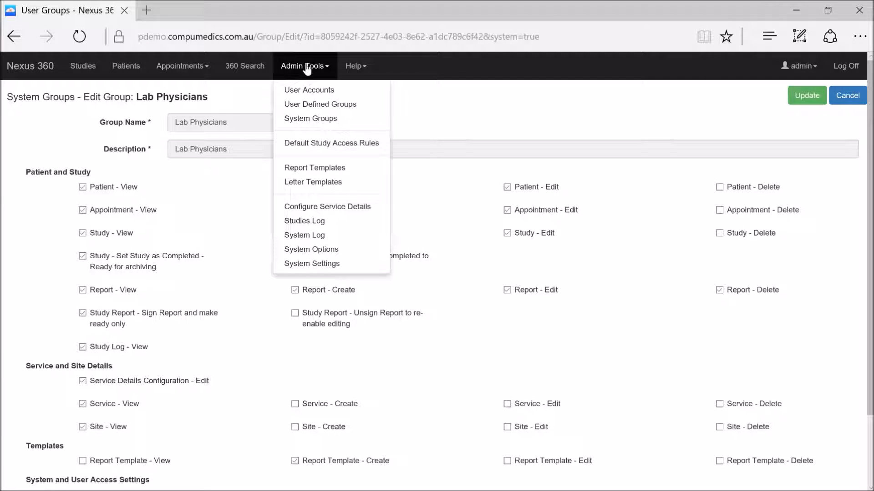
pyautogui.click(313, 117)
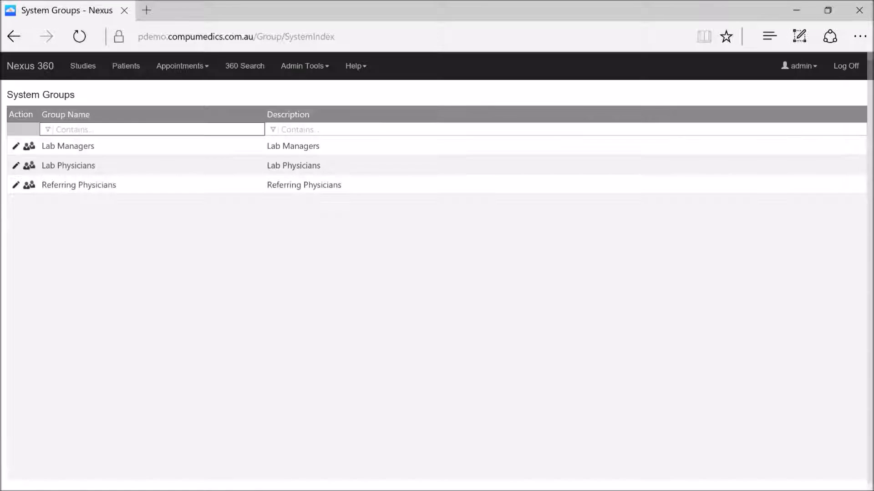
pyautogui.click(27, 168)
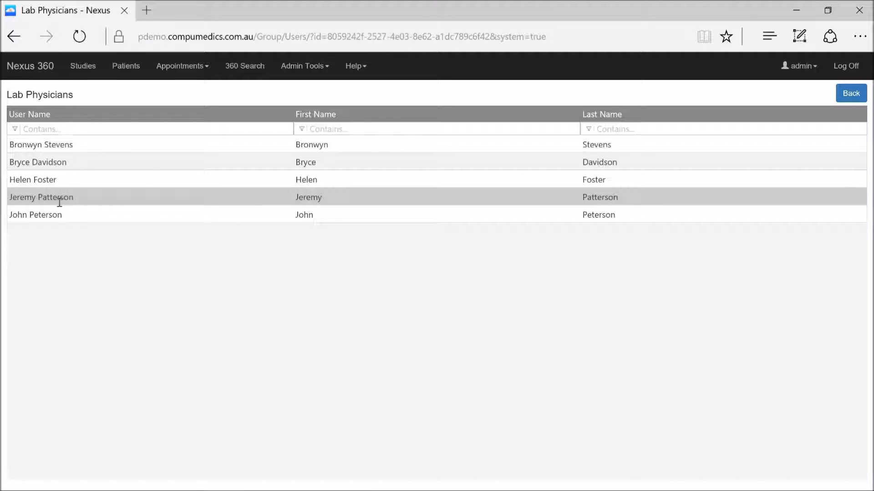
# Examine the Referring Physicians system group's permissions and its member users
pyautogui.click(320, 68)
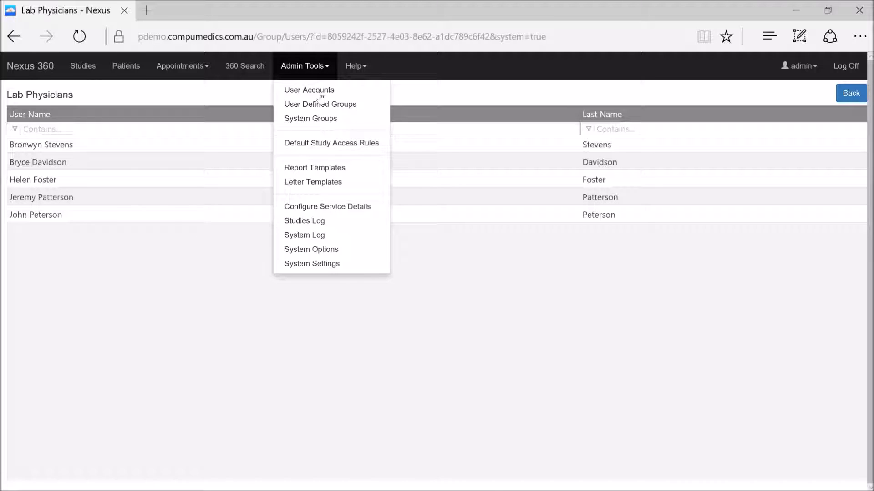
pyautogui.click(320, 119)
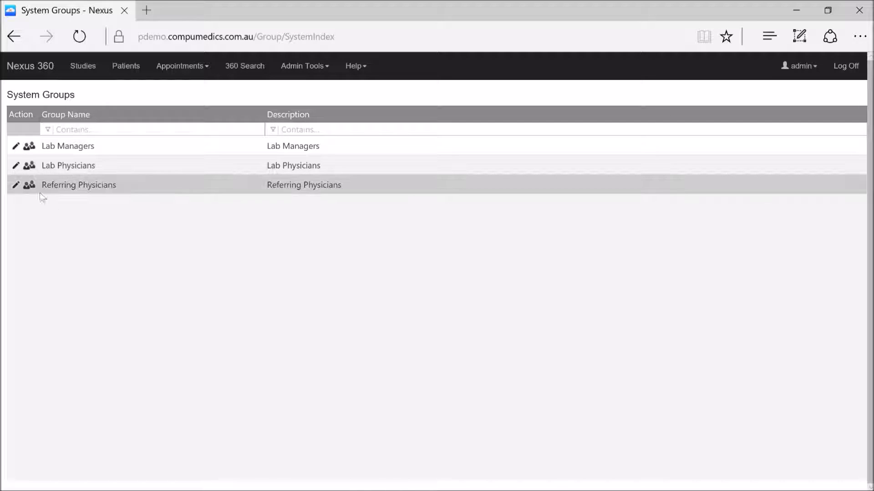
pyautogui.click(16, 186)
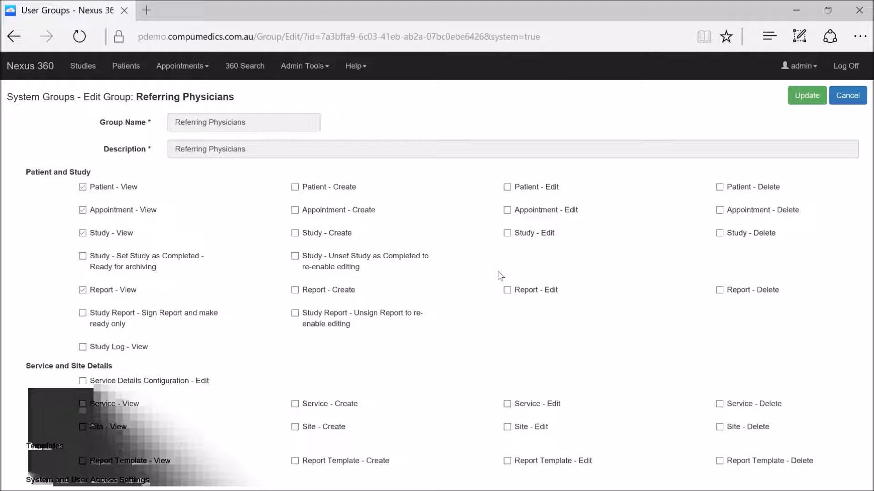
pyautogui.click(309, 77)
pyautogui.click(318, 118)
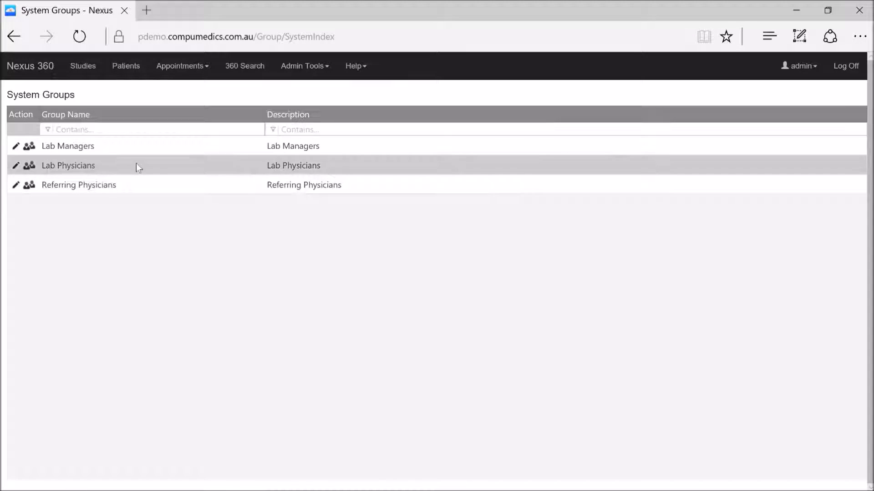
pyautogui.click(30, 186)
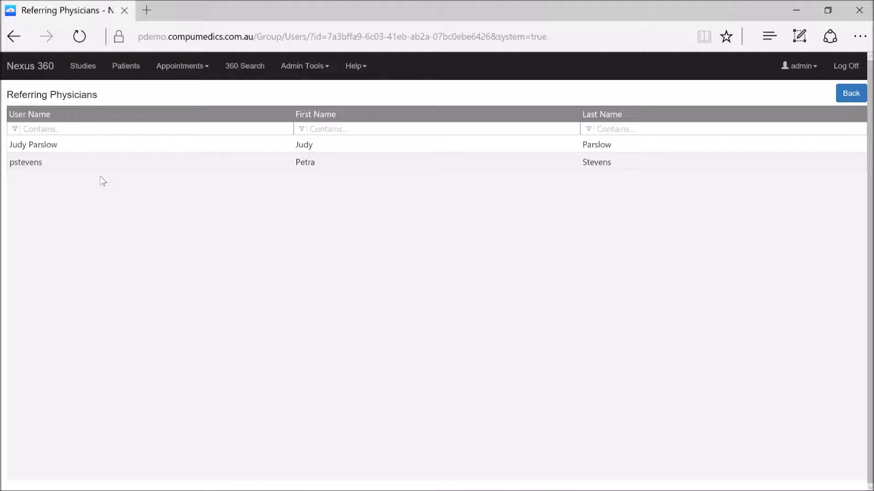
# Open the user-defined group Lab Secretaries for editing to examine its permissions
pyautogui.click(309, 67)
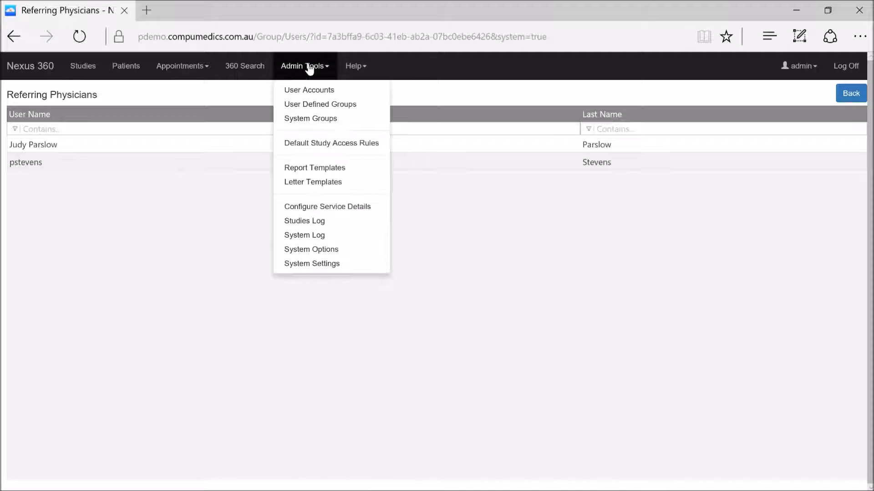
pyautogui.click(321, 104)
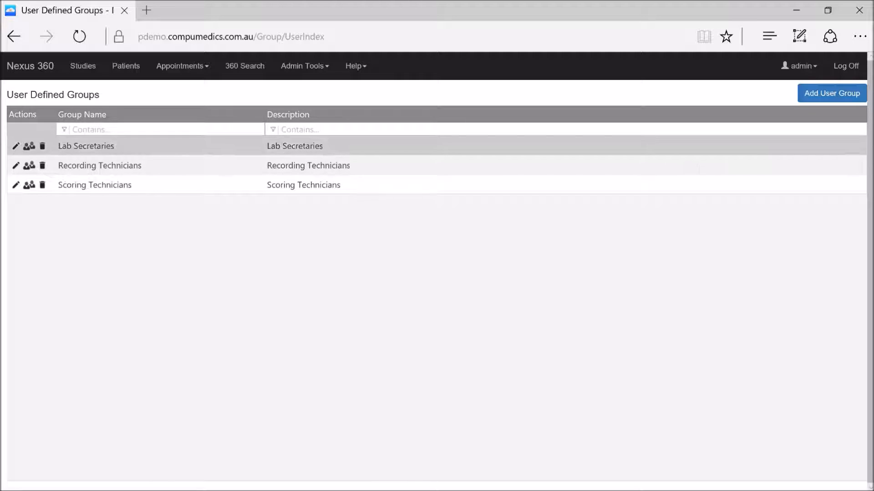
pyautogui.click(16, 150)
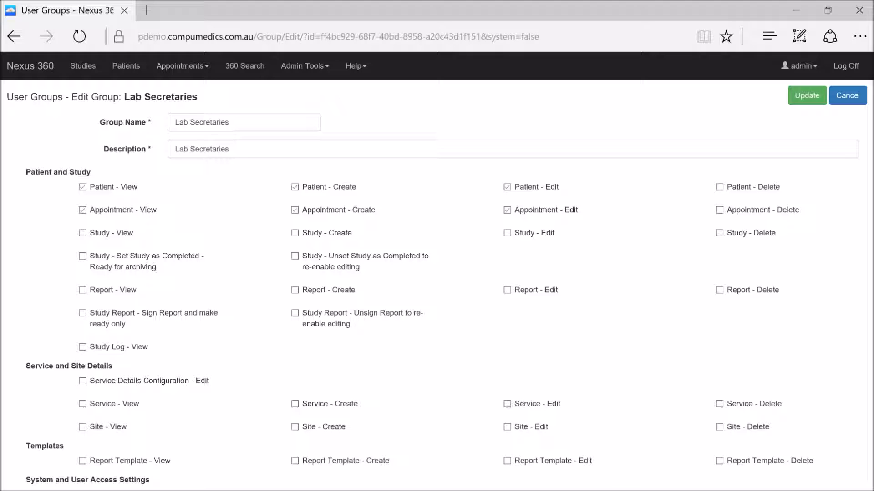
# Open the user accounts list and filter it to accounts whose Disabled value is False
pyautogui.click(298, 67)
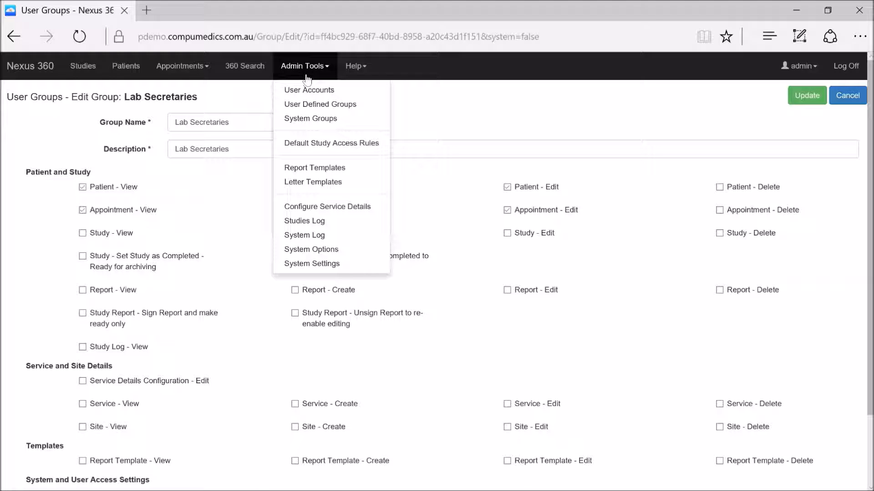
pyautogui.click(313, 91)
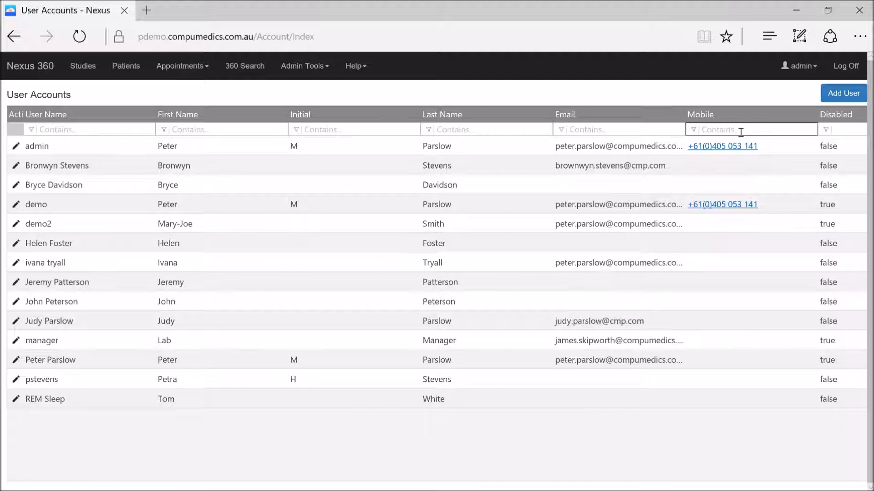
pyautogui.click(839, 132)
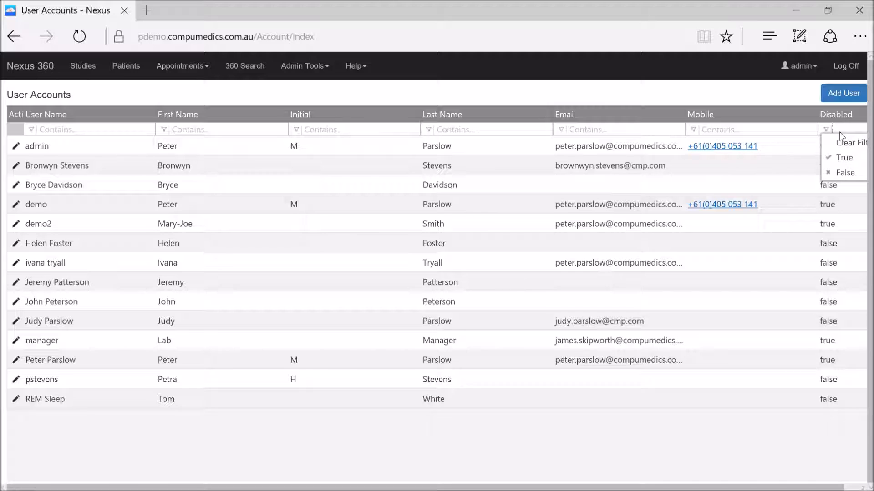
pyautogui.click(847, 176)
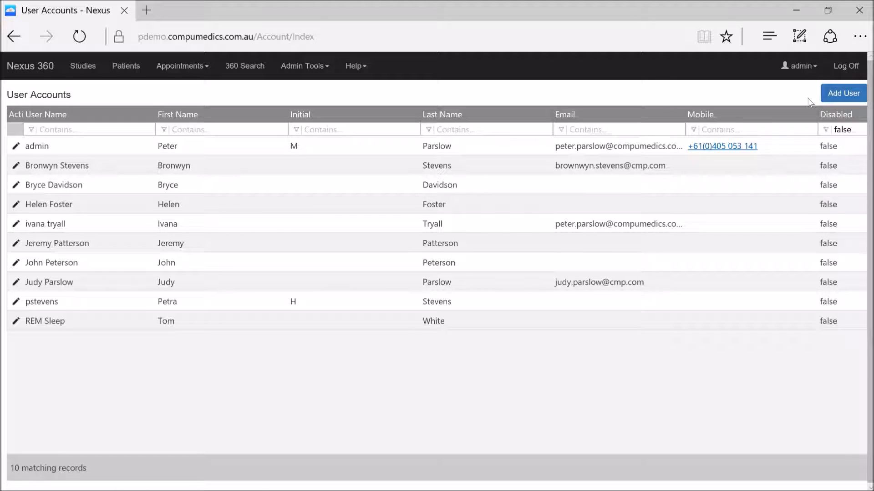
# Start a new user account and enter the person's full name as the user name
pyautogui.click(843, 94)
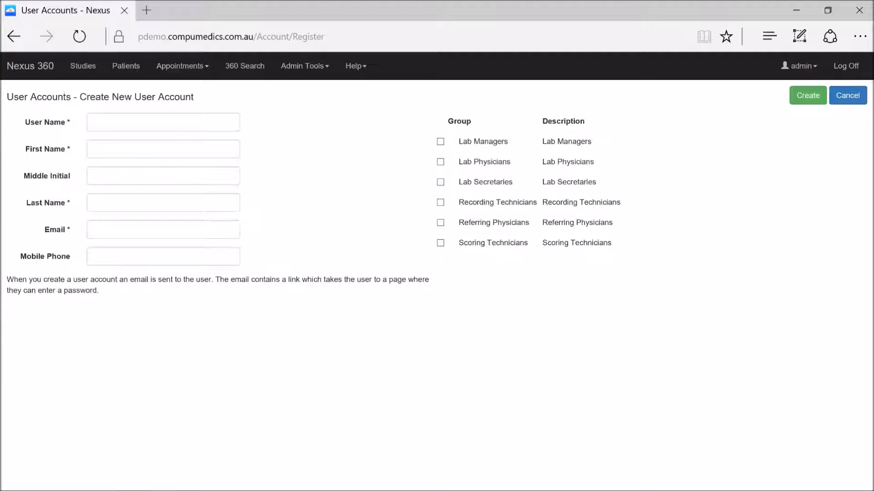
pyautogui.click(113, 123)
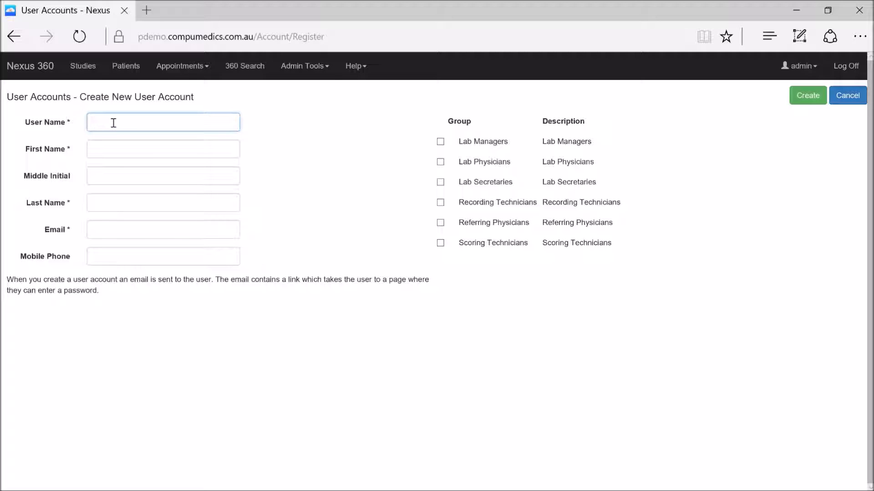
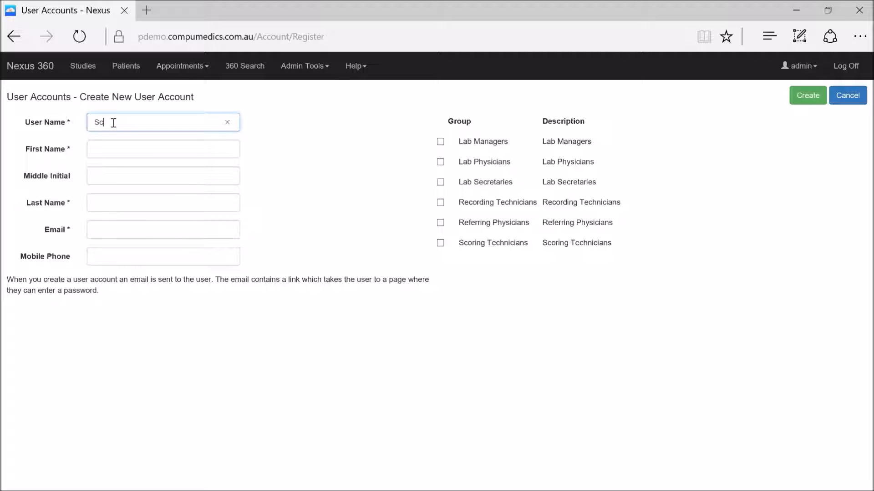
# Fill in the new account's first name, middle initial and last name
pyautogui.click(106, 147)
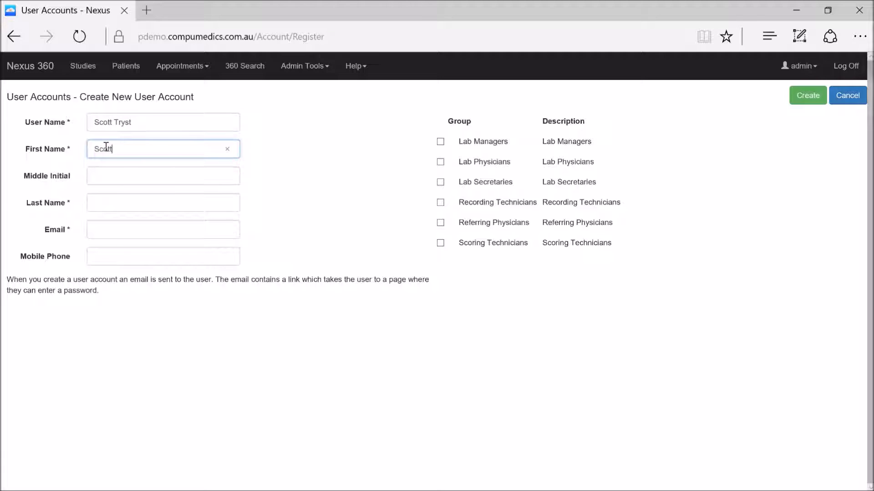
pyautogui.click(97, 182)
pyautogui.write('N')
pyautogui.click(123, 202)
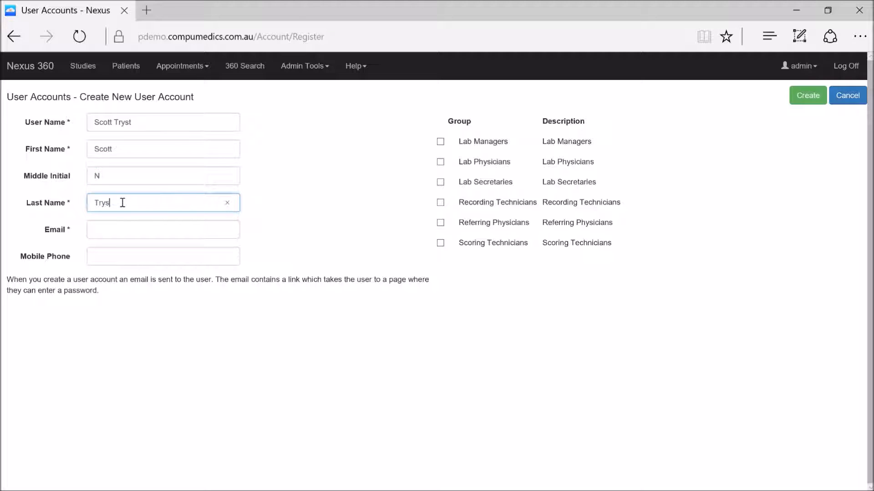
# Enter the person's email address in the new user account
pyautogui.click(113, 229)
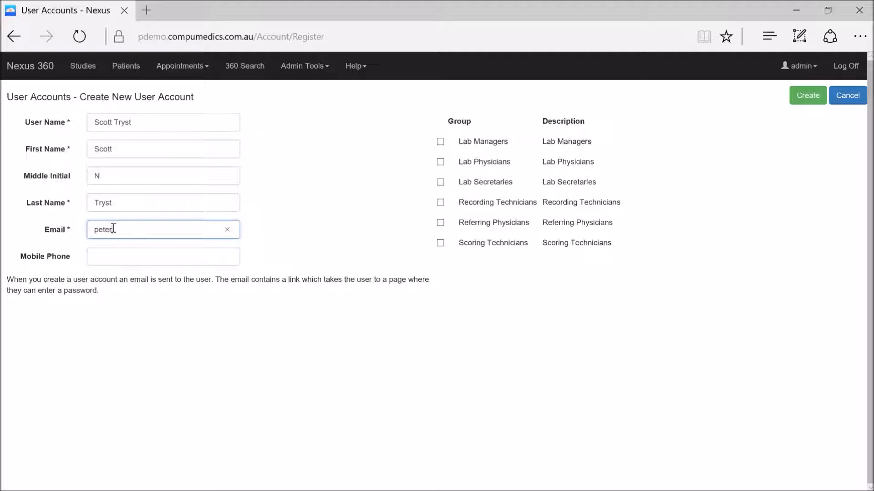
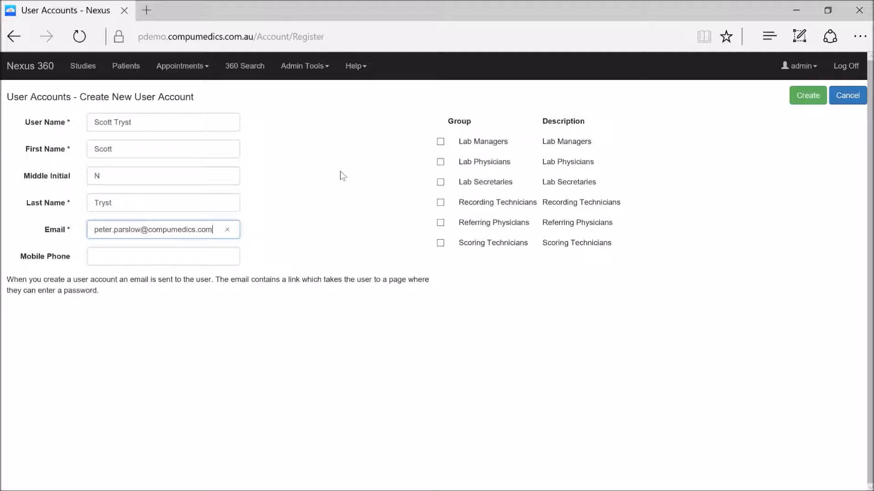
# Assign the new account to the Recording Technicians group and create the account
pyautogui.click(440, 203)
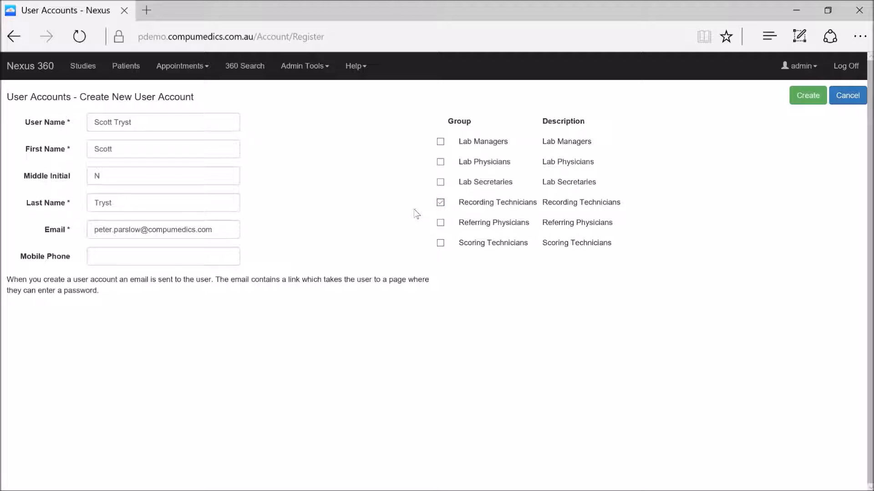
pyautogui.click(805, 104)
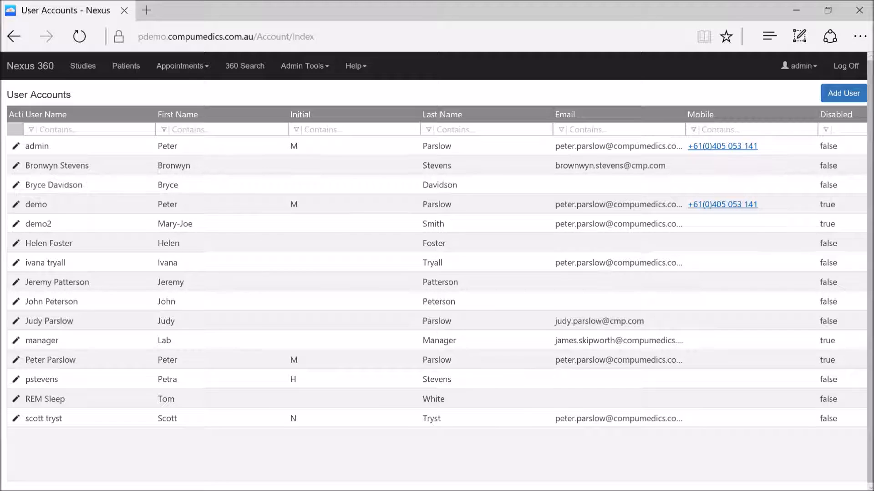
# Switch to Outlook and follow the link in the Nexus 360 Set Password email
pyautogui.moveTo(871, 490)
pyautogui.click(385, 451)
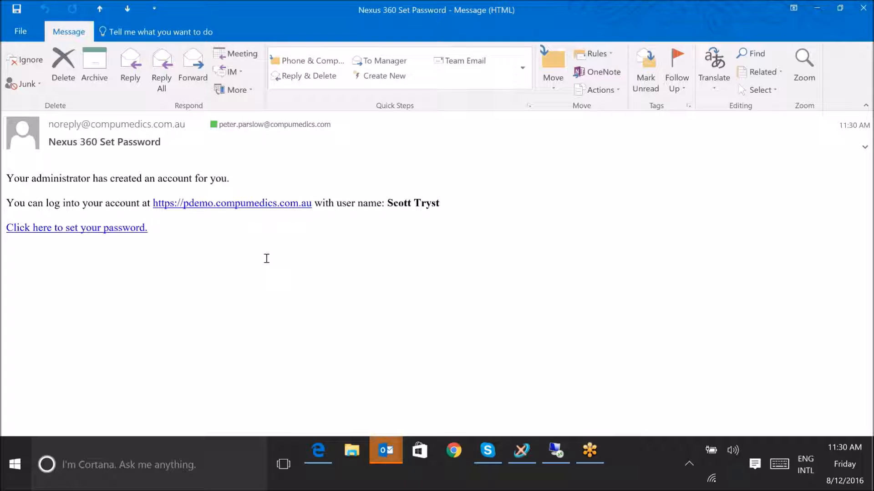
pyautogui.click(102, 231)
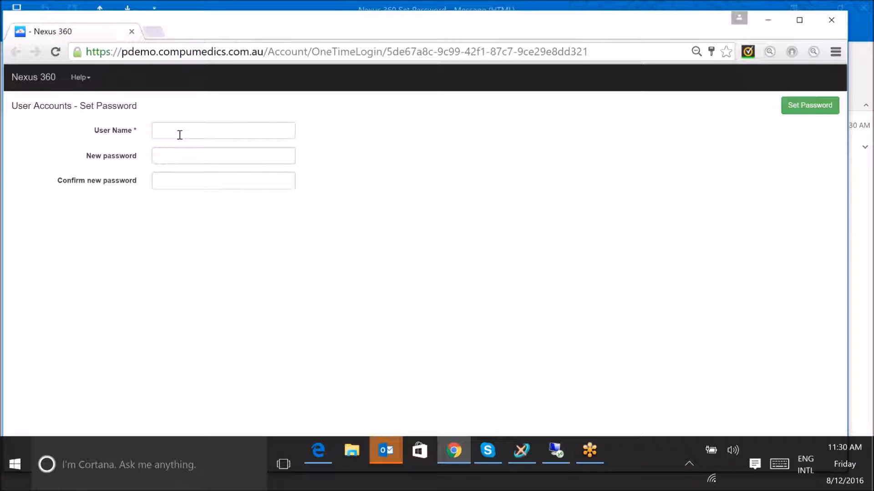
# Enter the new account's user name, fill in and confirm the new password, and submit the password form
pyautogui.click(180, 135)
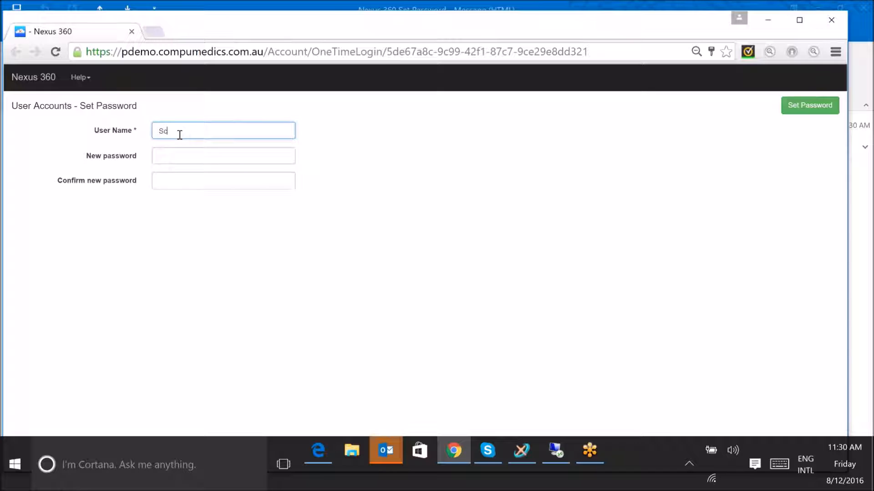
pyautogui.click(174, 155)
pyautogui.write('***')
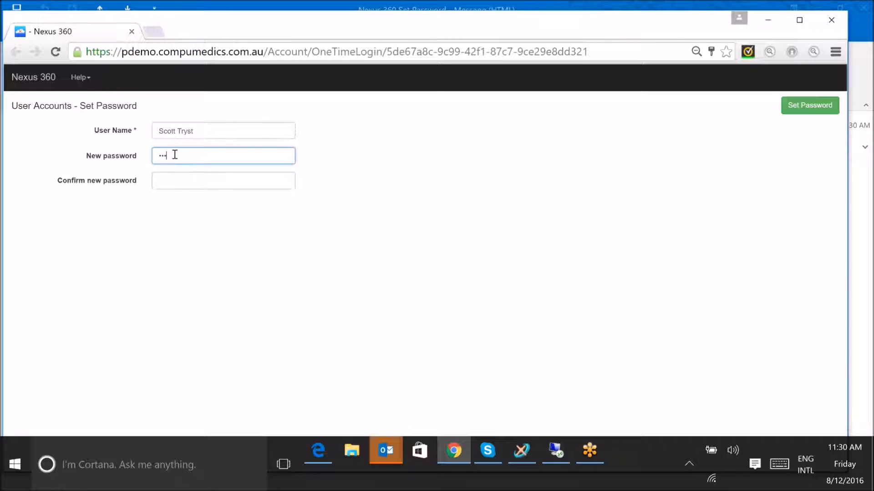
pyautogui.write('******')
pyautogui.click(190, 175)
pyautogui.write('*****')
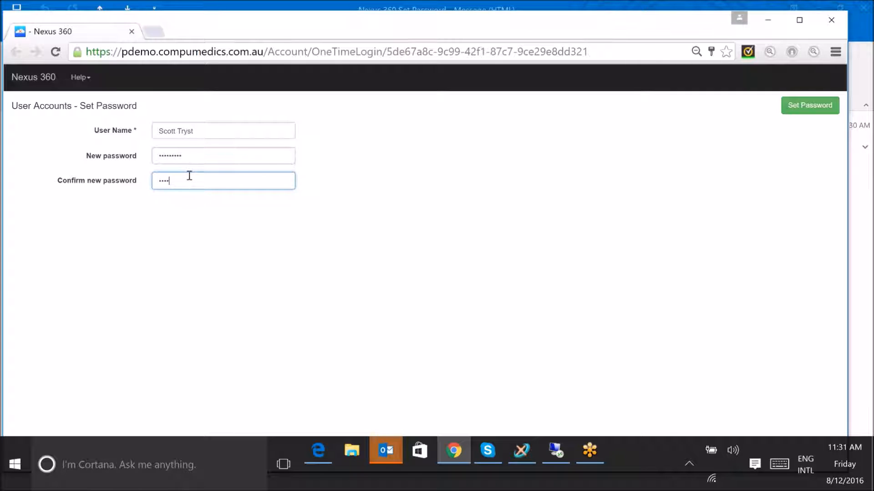
pyautogui.write('****')
pyautogui.click(804, 109)
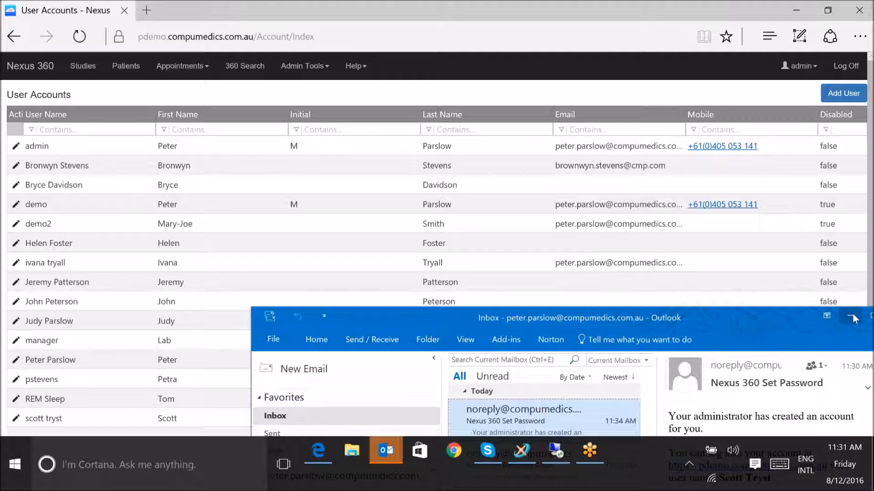
# Return to the Nexus 360 user accounts list, open the seventh account for editing and reset that user's password
pyautogui.click(853, 314)
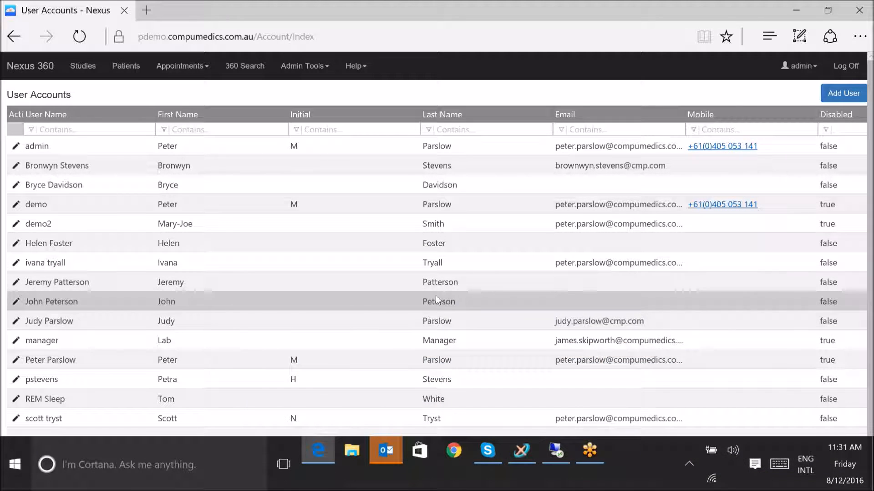
pyautogui.click(15, 266)
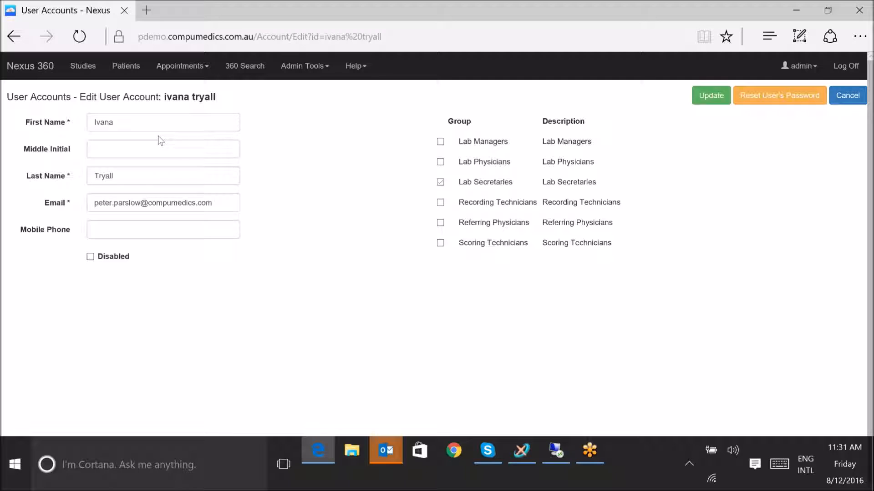
pyautogui.moveTo(93, 203); pyautogui.dragTo(214, 202)
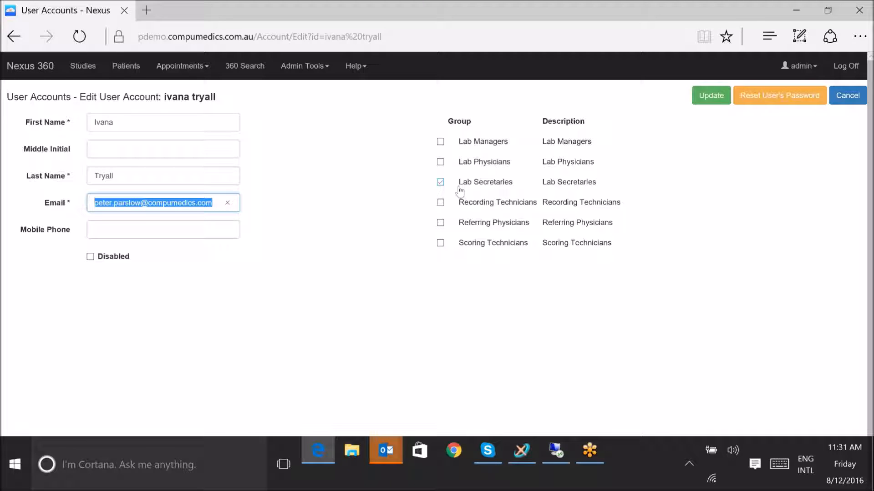
pyautogui.click(779, 96)
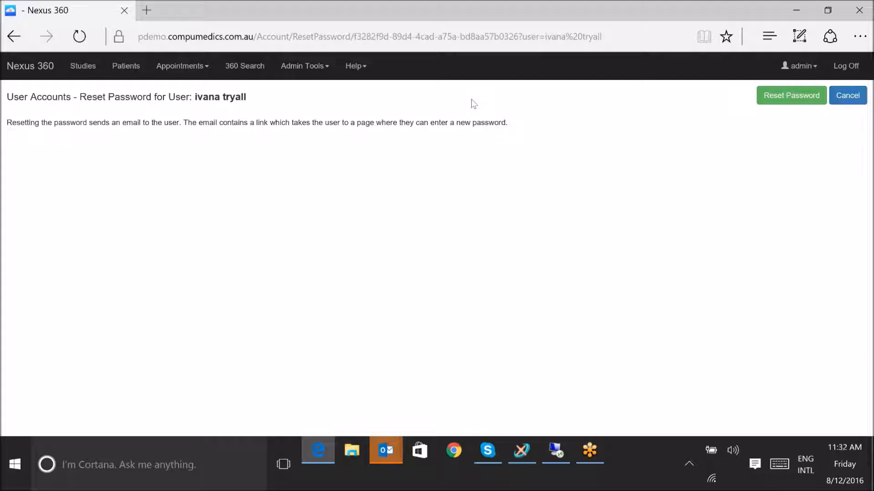
pyautogui.click(786, 97)
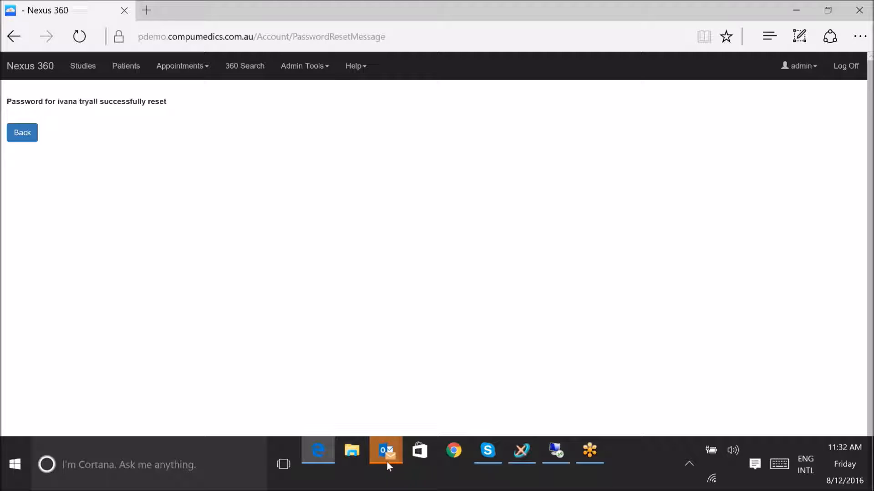
# Switch to the Outlook inbox and follow the link in the Nexus 360 Password Reset email
pyautogui.moveTo(387, 458)
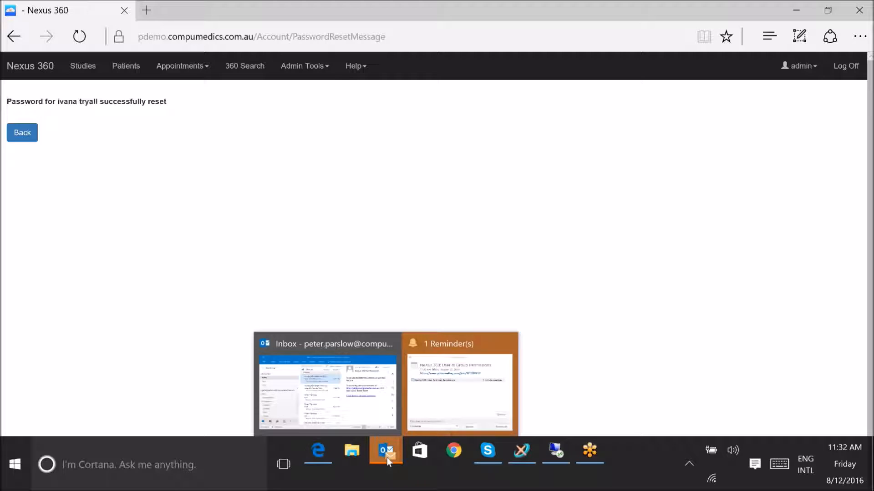
pyautogui.click(336, 345)
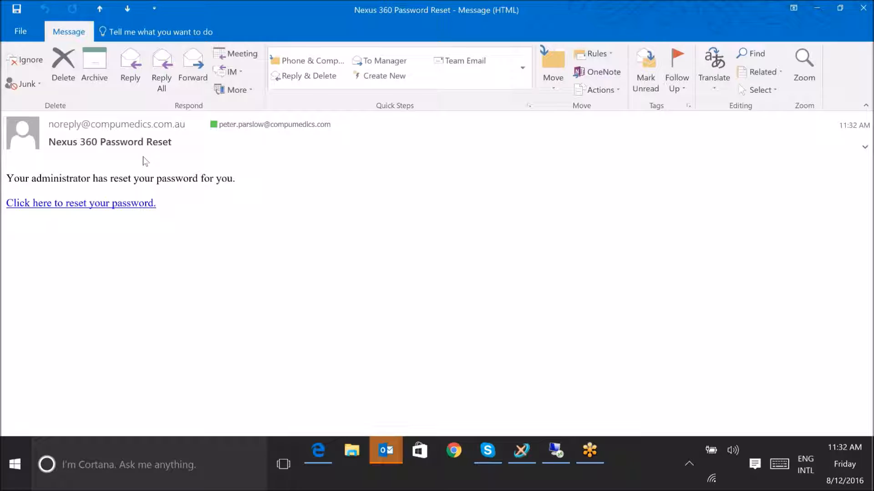
pyautogui.click(116, 207)
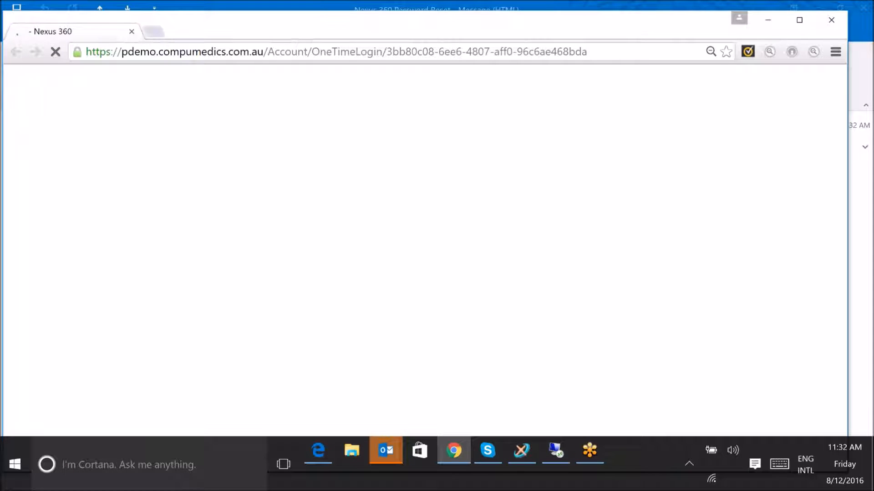
# Enter the reset account's user name, fill in and confirm its new password, and submit the password form
pyautogui.click(169, 138)
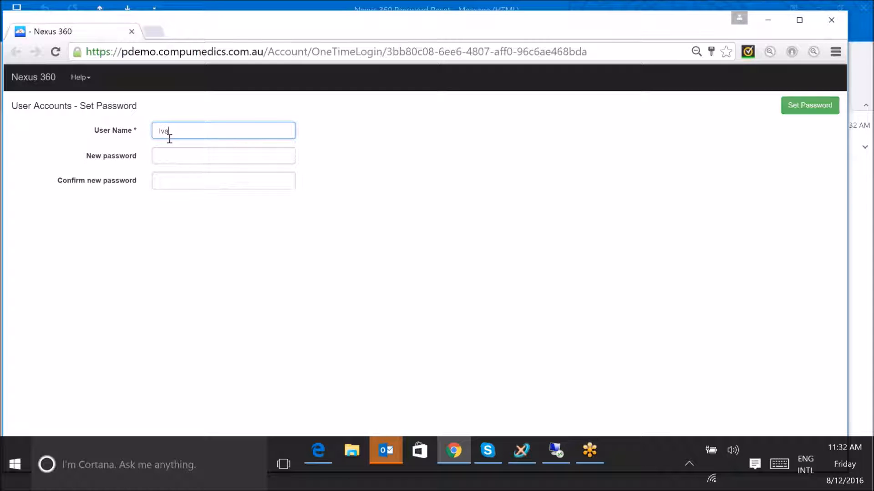
pyautogui.press('Tab')
pyautogui.write('•••••••')
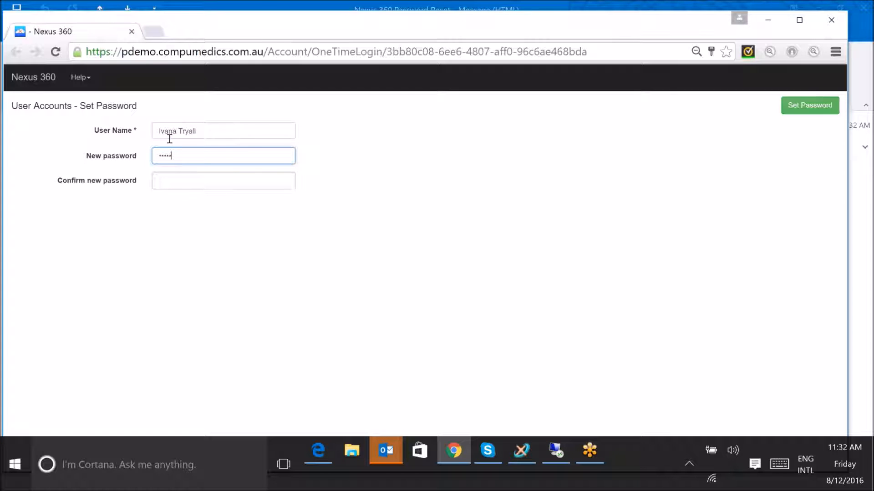
pyautogui.write('••••')
pyautogui.press('Tab')
pyautogui.write('•••')
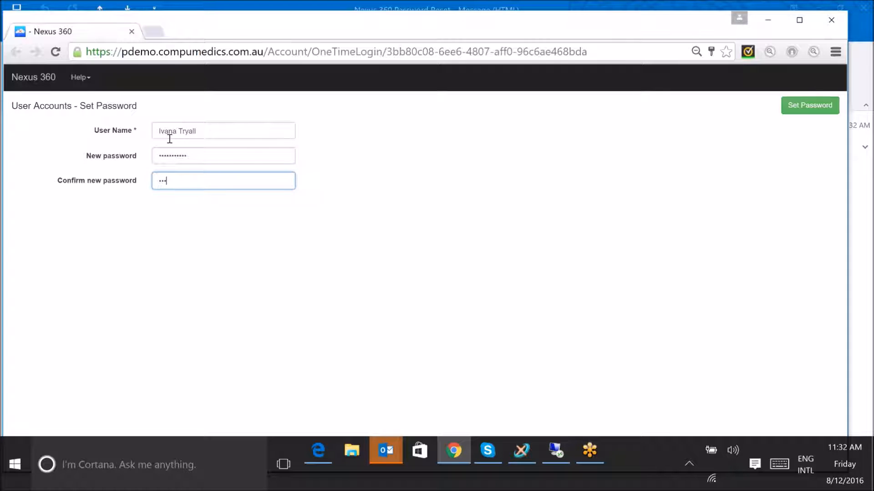
pyautogui.write('••••••••')
pyautogui.click(801, 107)
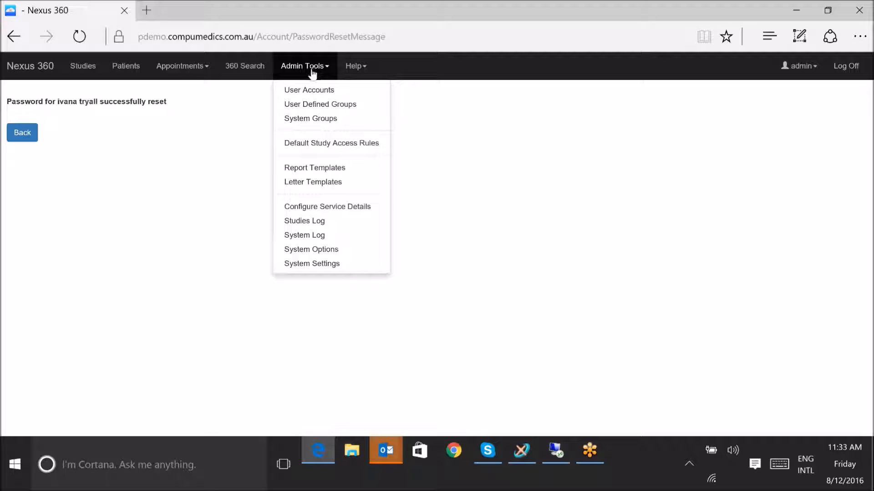
# Open the default study access rule "Demo user restricted to Compumedics site" for editing in Nexus 360
pyautogui.click(326, 145)
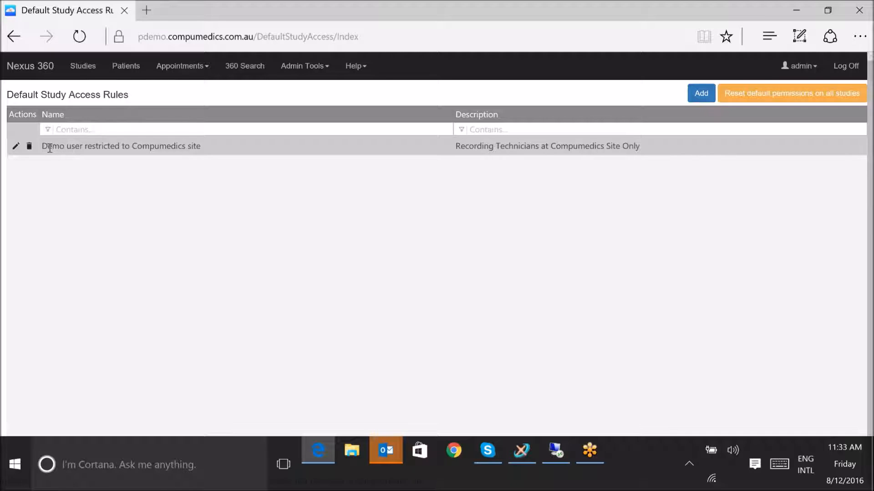
pyautogui.click(16, 147)
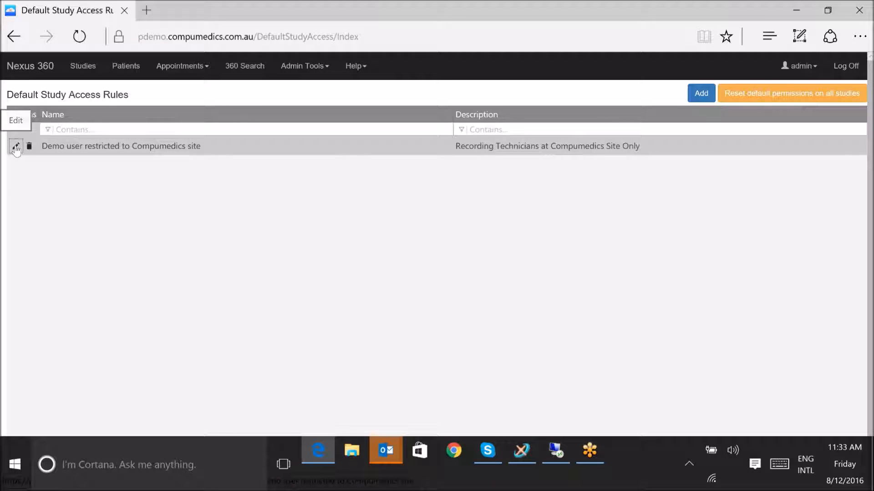